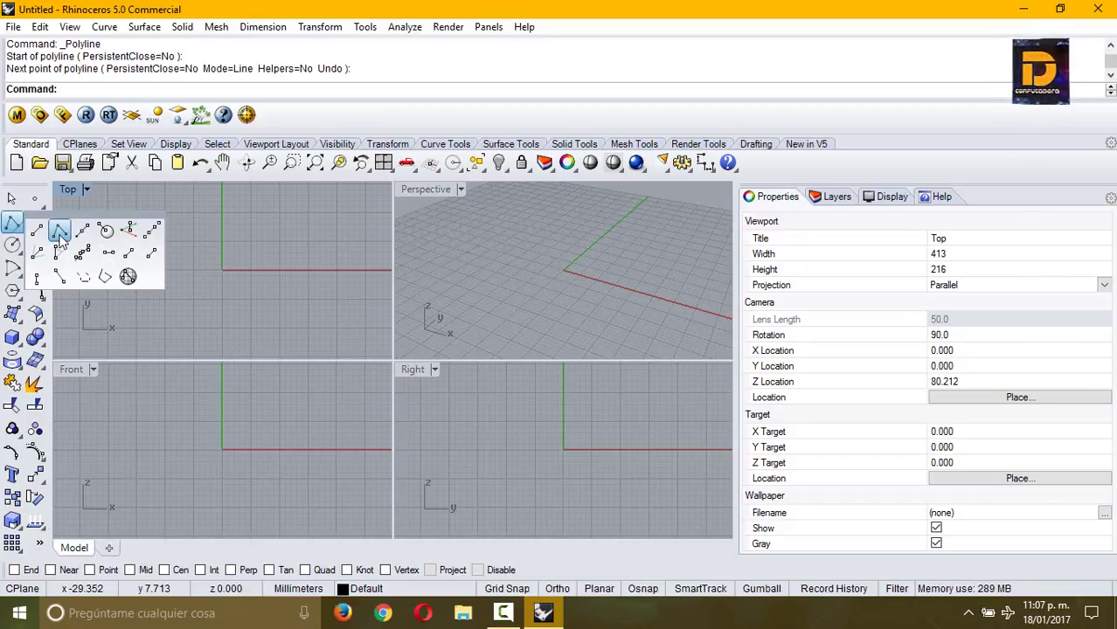
click(60, 253)
click(210, 256)
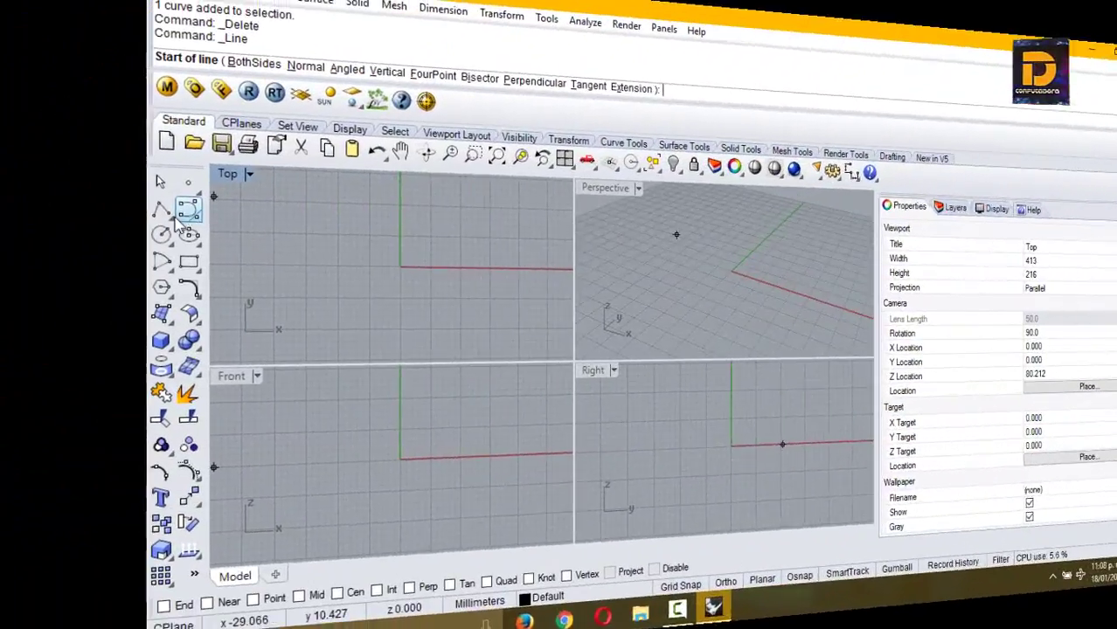
click(12, 224)
click(83, 229)
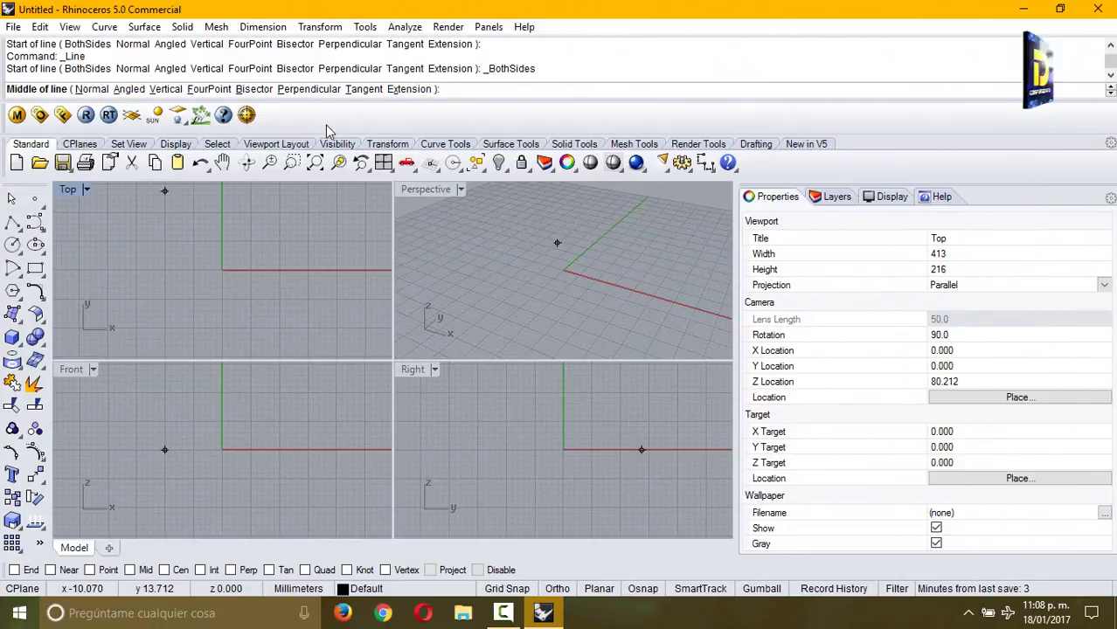
Step: Place five single points in a rising diagonal row in the Top viewport
click(35, 199)
click(150, 259)
right_click(165, 254)
click(174, 255)
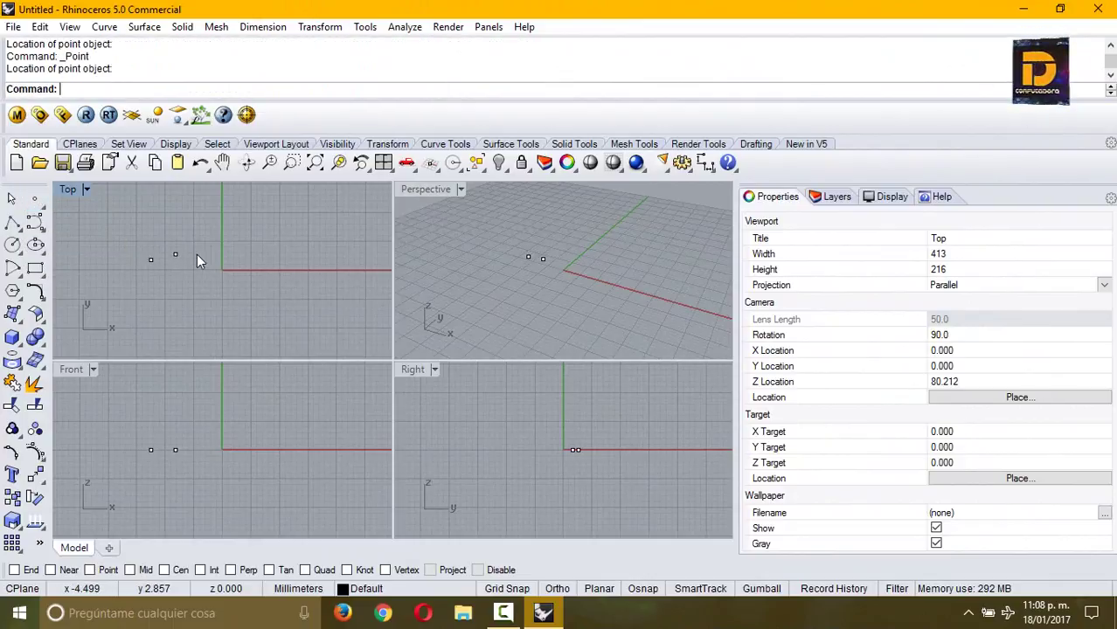
right_click(196, 254)
click(201, 243)
right_click(216, 243)
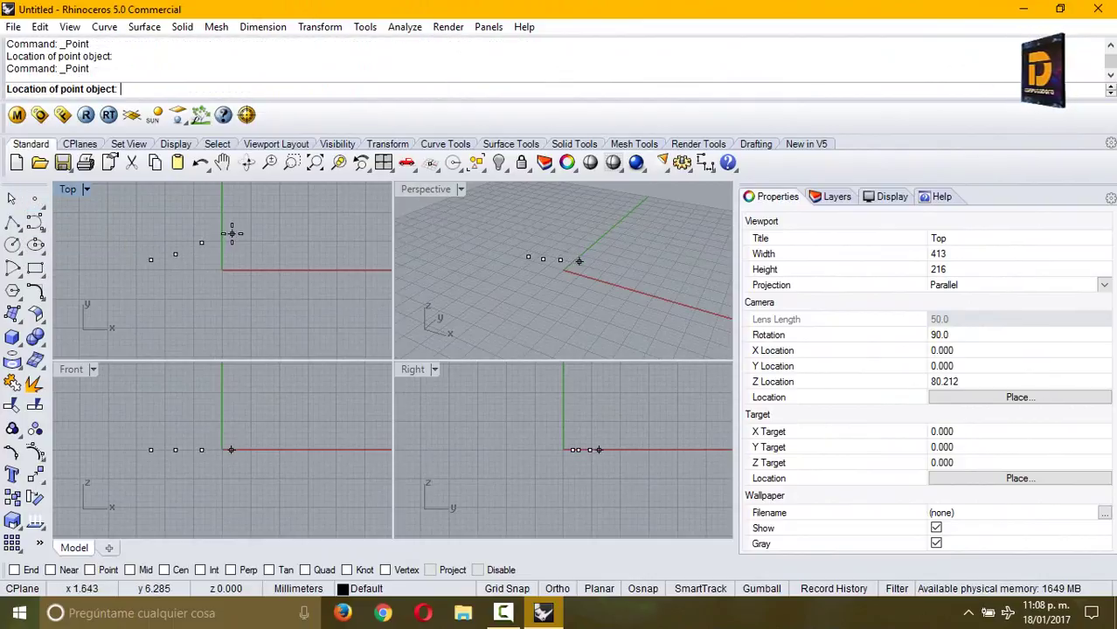
click(233, 230)
right_click(241, 225)
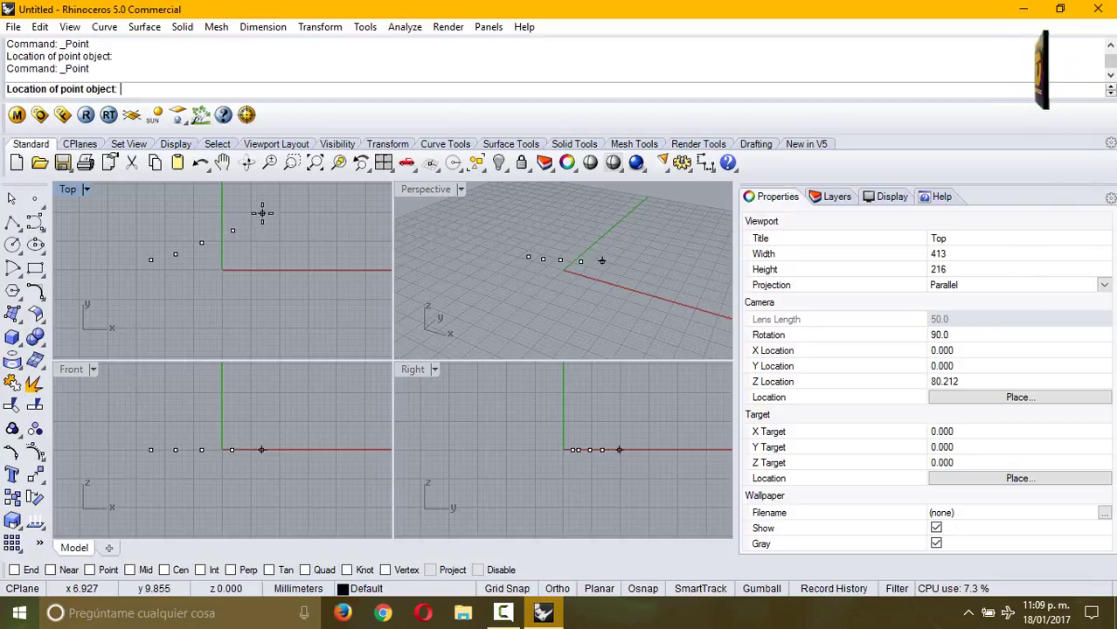
click(261, 213)
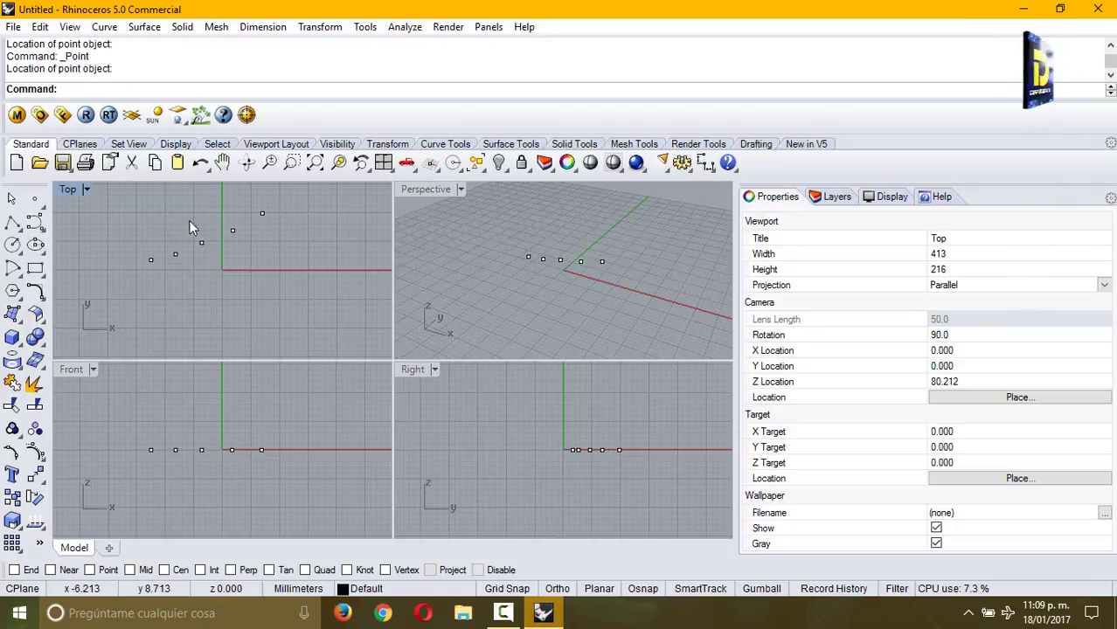
Step: Select the five points and fit a line through them with Line through Points
right_drag(152, 202, 172, 223)
drag(171, 223, 304, 320)
drag(130, 221, 318, 305)
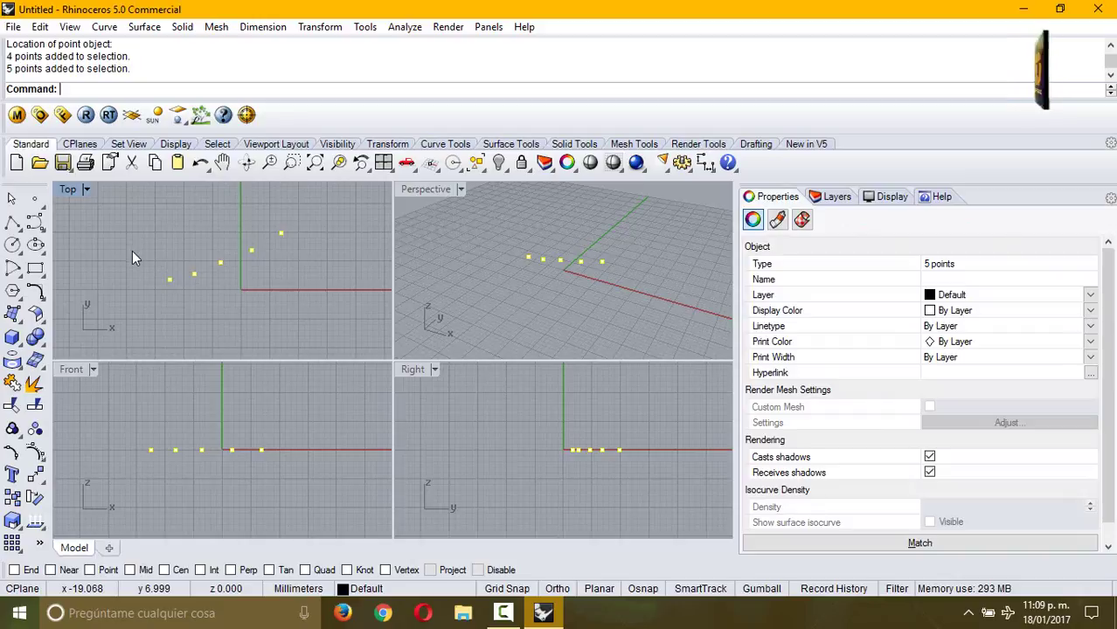
key(ctrl+a)
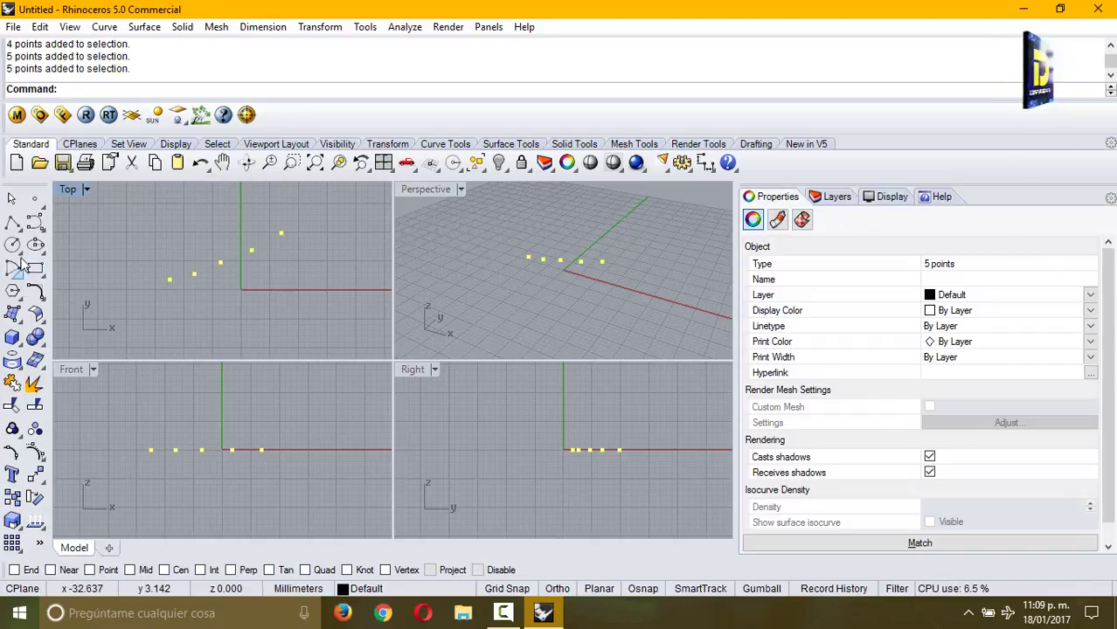
click(16, 226)
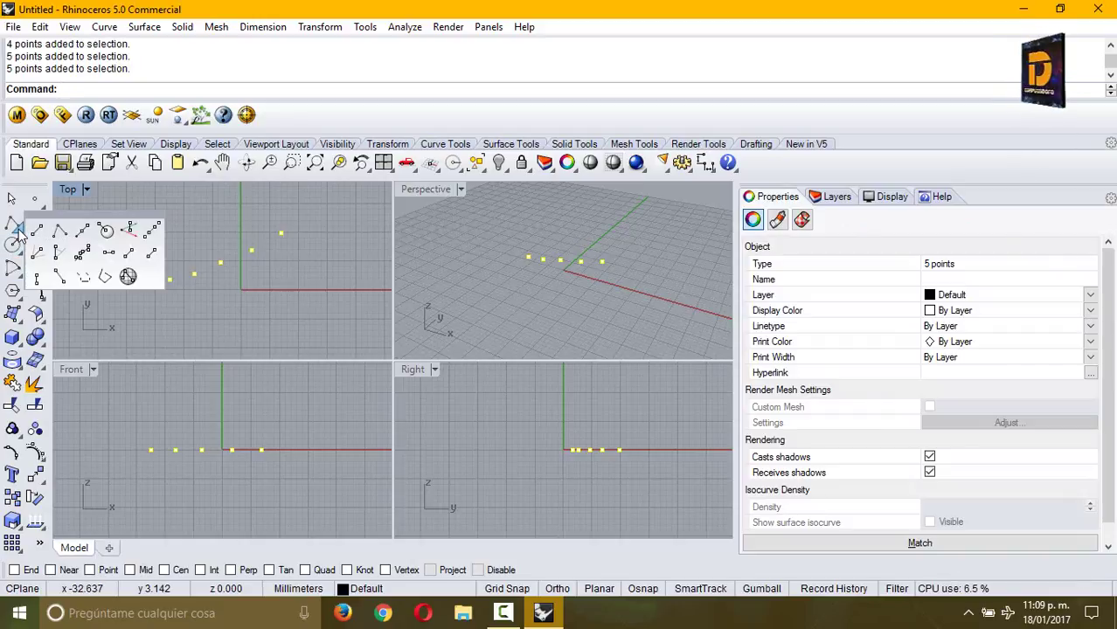
click(81, 253)
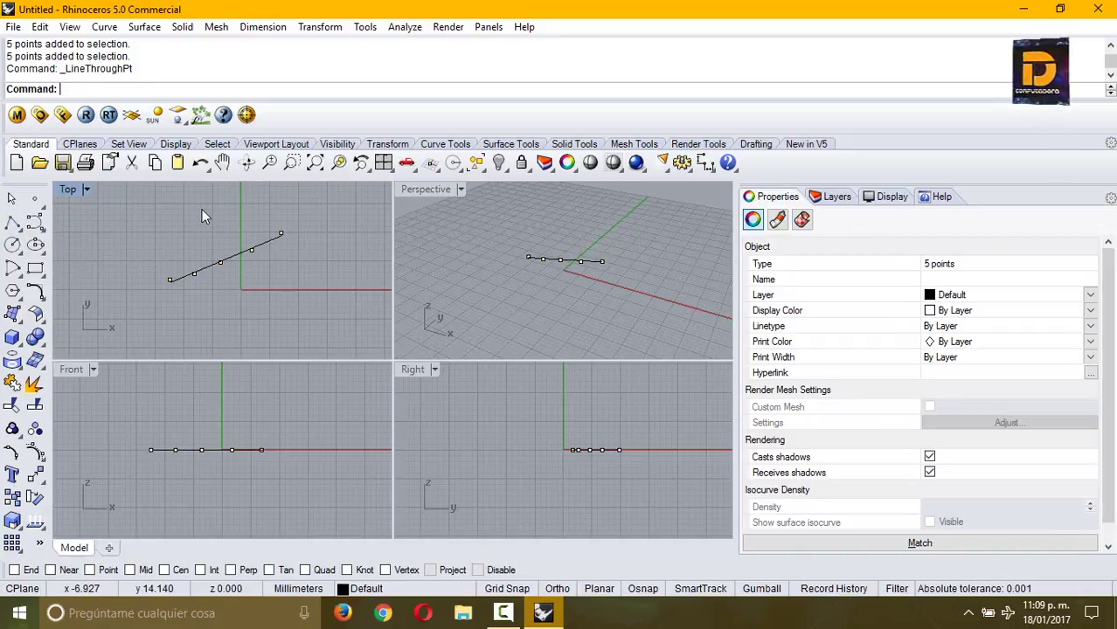
Step: Delete the fitted line together with its five points
right_drag(251, 231, 248, 232)
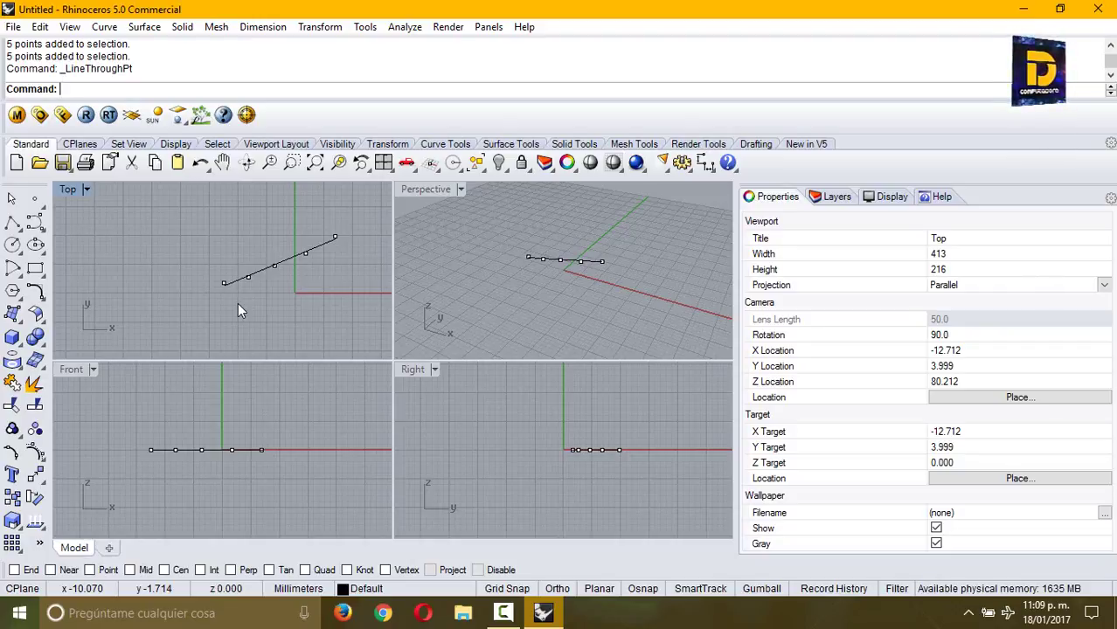
drag(222, 295, 335, 250)
drag(105, 214, 420, 333)
key(Delete)
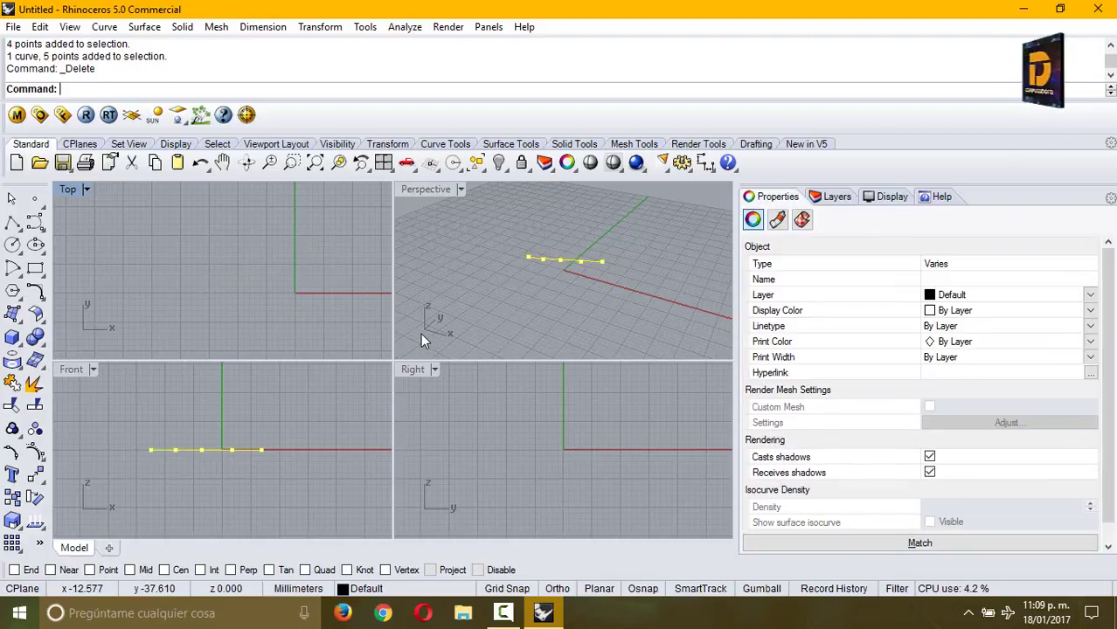
Step: Place a single point in the Top viewport, left of the vertical axis and above the horizontal axis
click(35, 200)
click(150, 246)
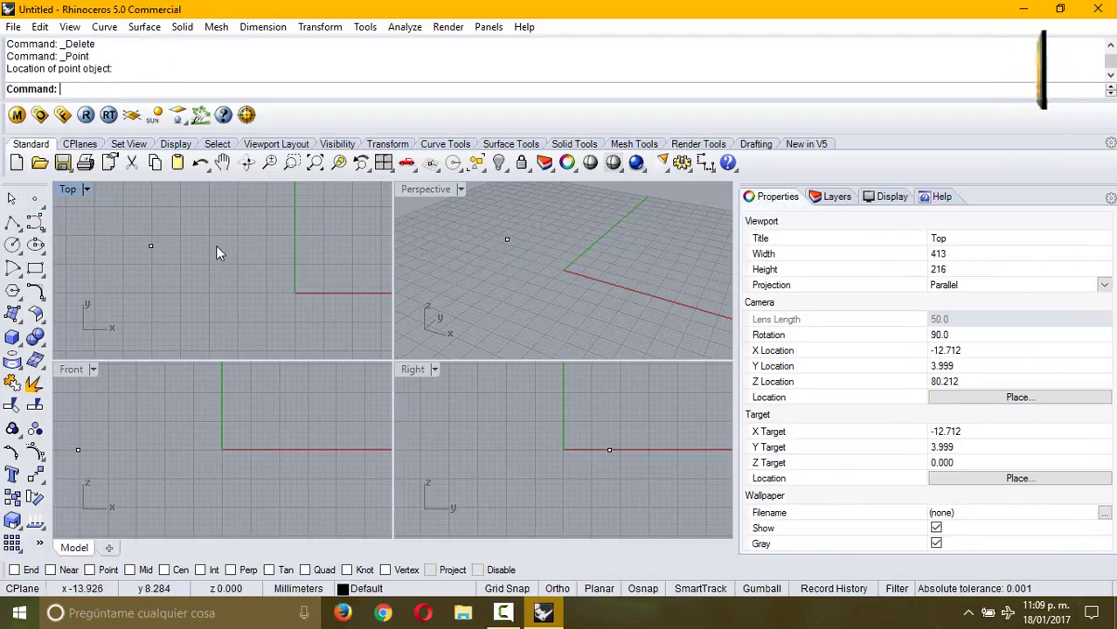
right_click(216, 246)
key(Escape)
Step: Turn on Ortho and copy the point six times to its right, forming a horizontal row in the Top viewport
drag(224, 358, 224, 359)
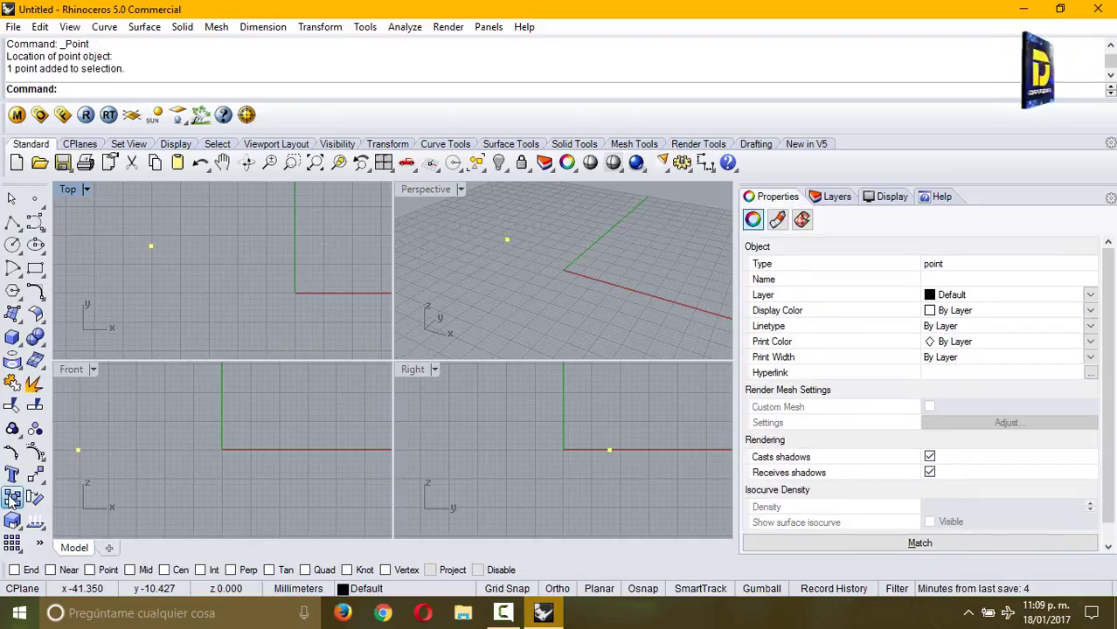
click(12, 496)
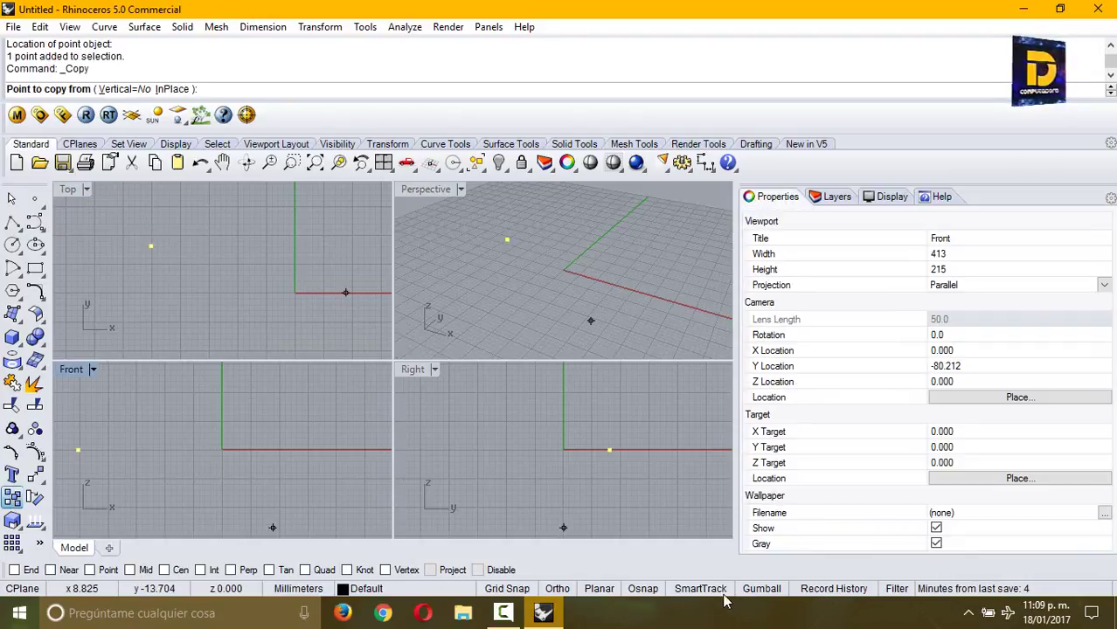
click(558, 589)
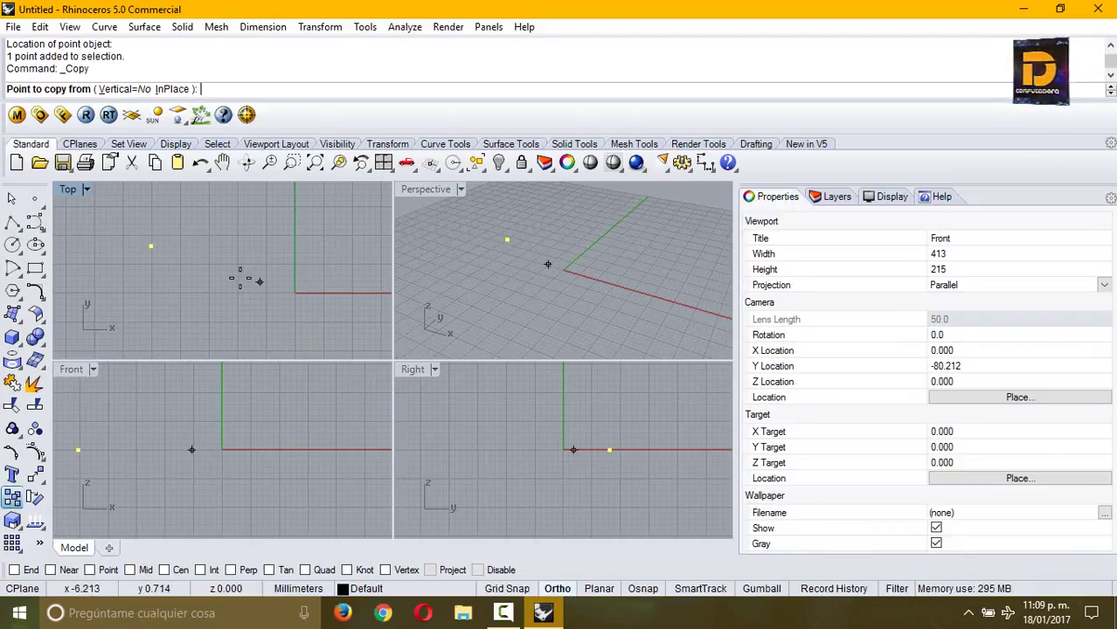
click(150, 246)
click(176, 248)
click(205, 248)
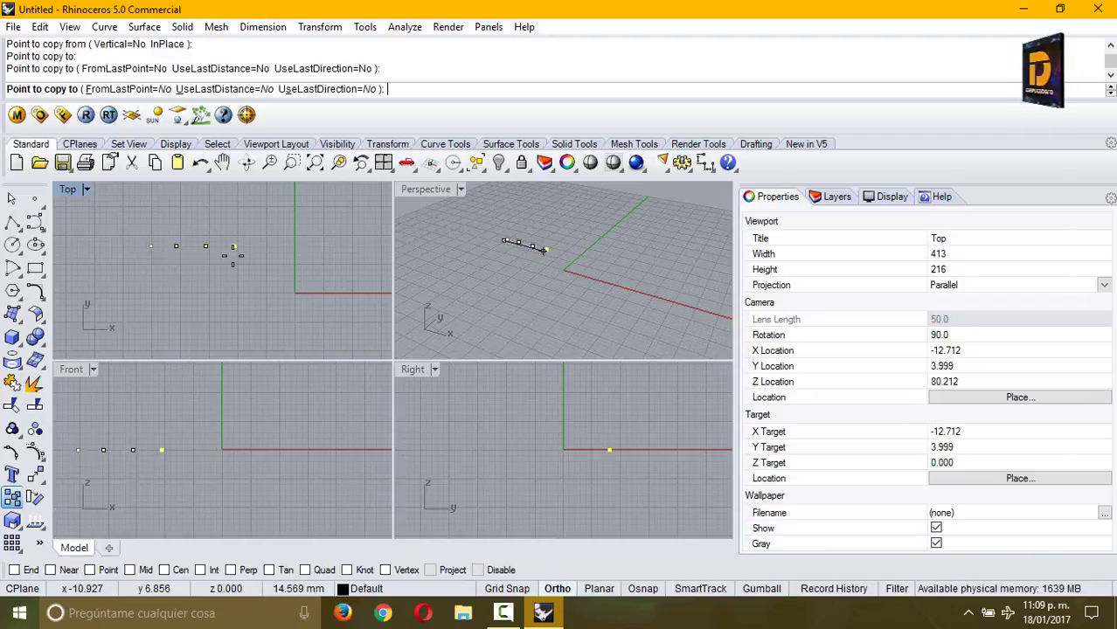
click(234, 248)
click(272, 248)
click(313, 246)
click(339, 246)
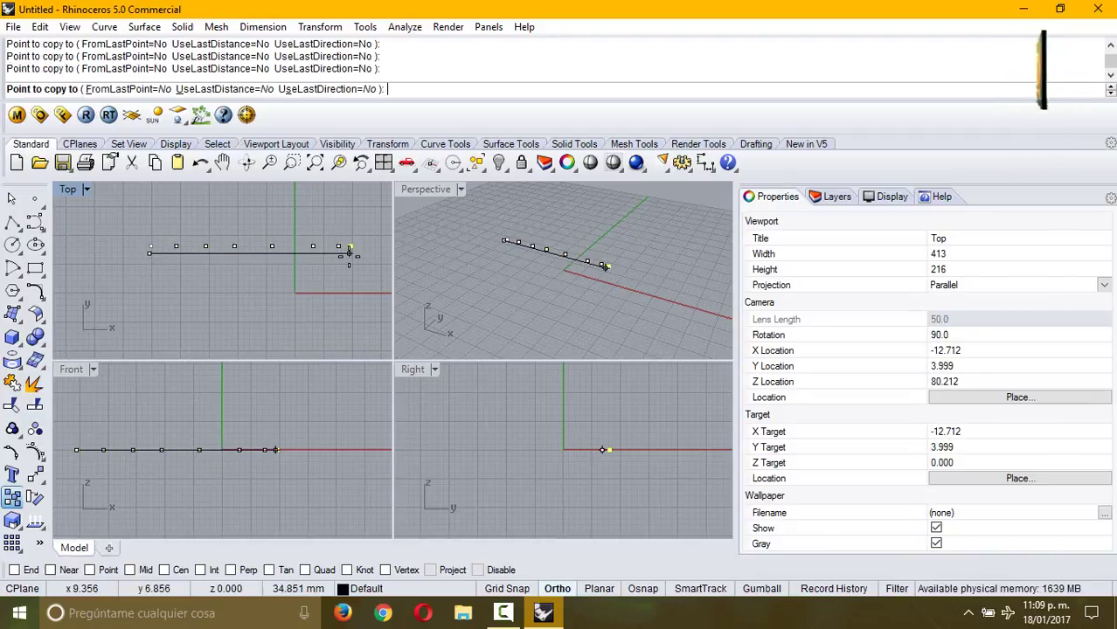
key(Return)
Step: Copy the whole row of seven points straight down in the Top viewport to form a second parallel row
drag(126, 223, 338, 282)
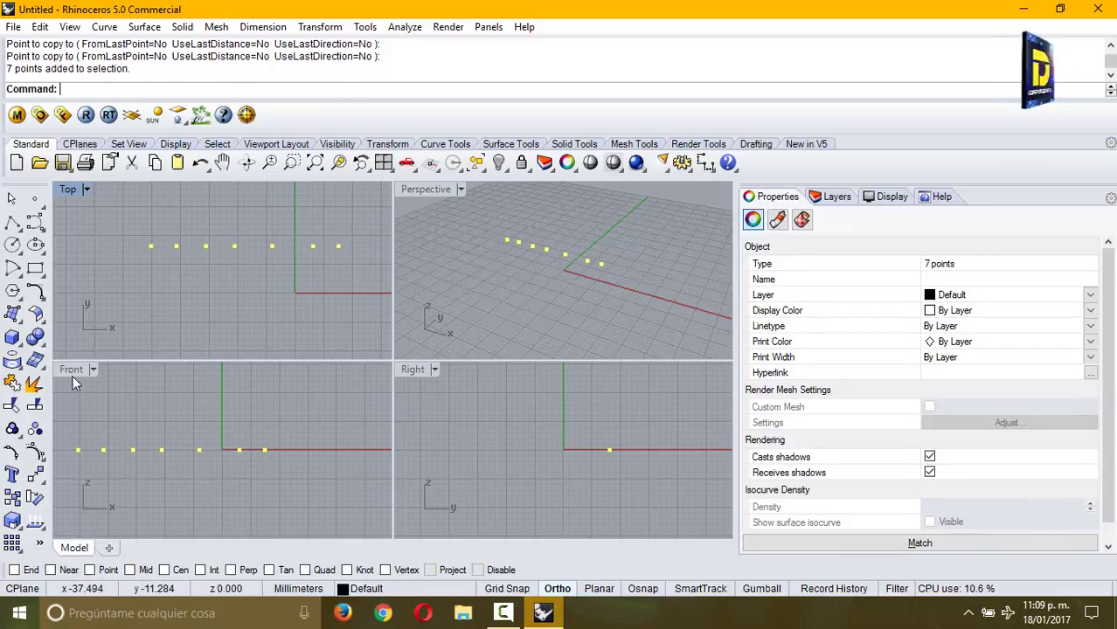
click(12, 496)
click(160, 263)
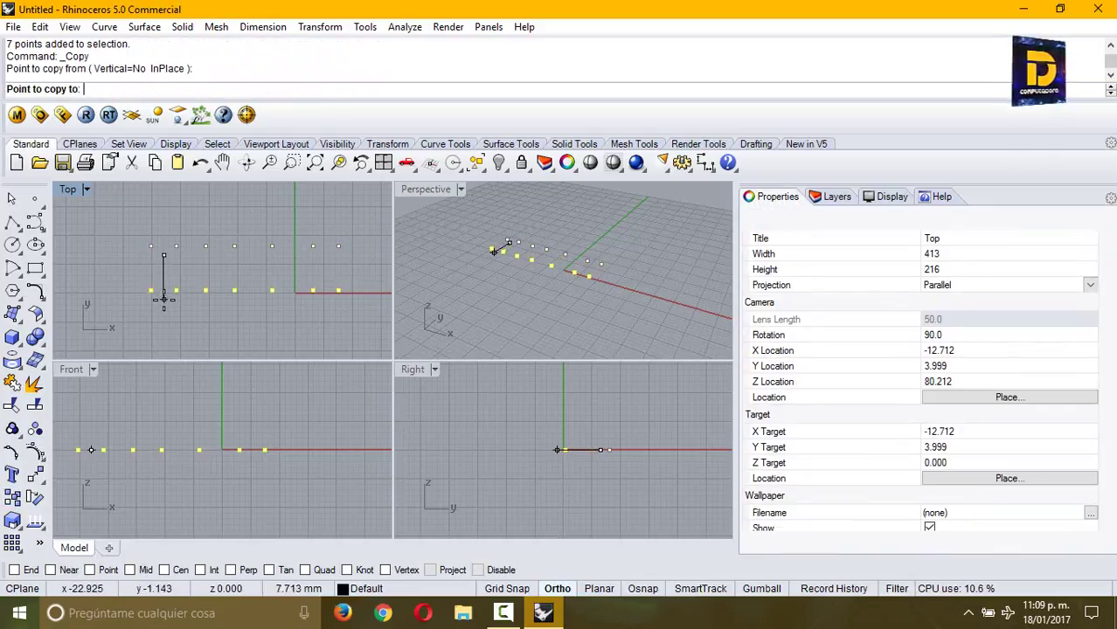
click(161, 299)
key(Return)
key(Return)
click(161, 263)
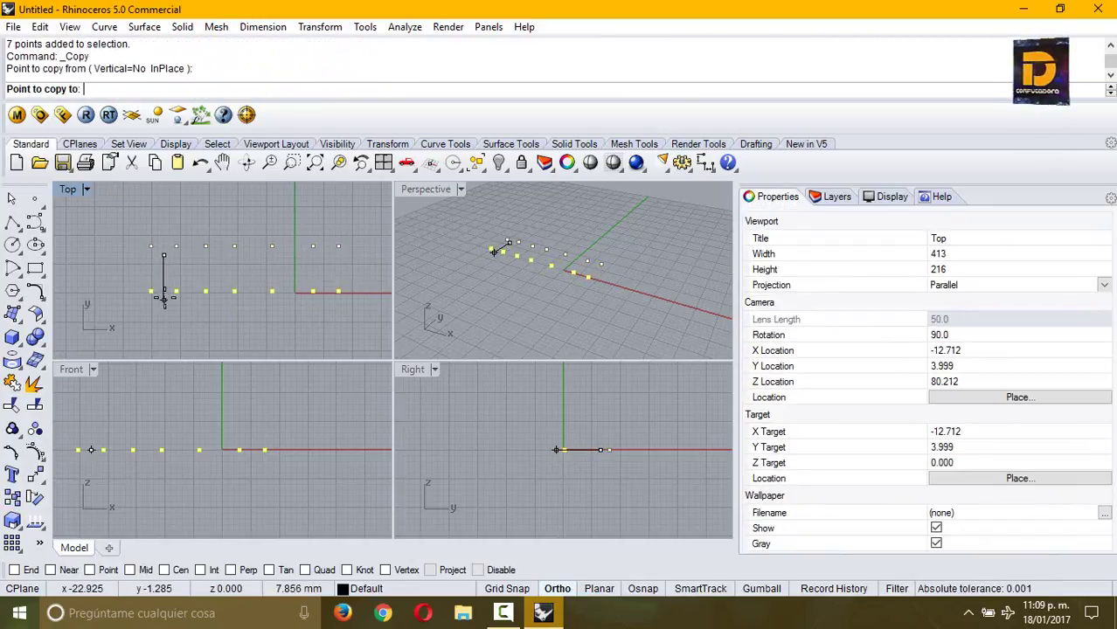
click(161, 298)
key(Return)
key(Return)
click(161, 263)
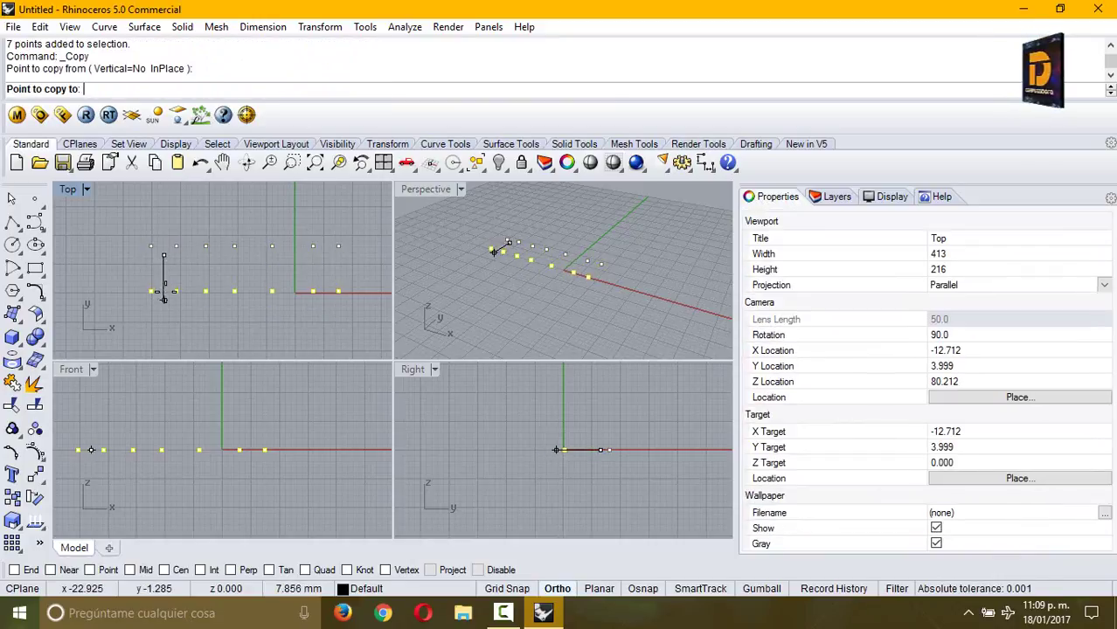
click(162, 298)
key(Return)
click(138, 227)
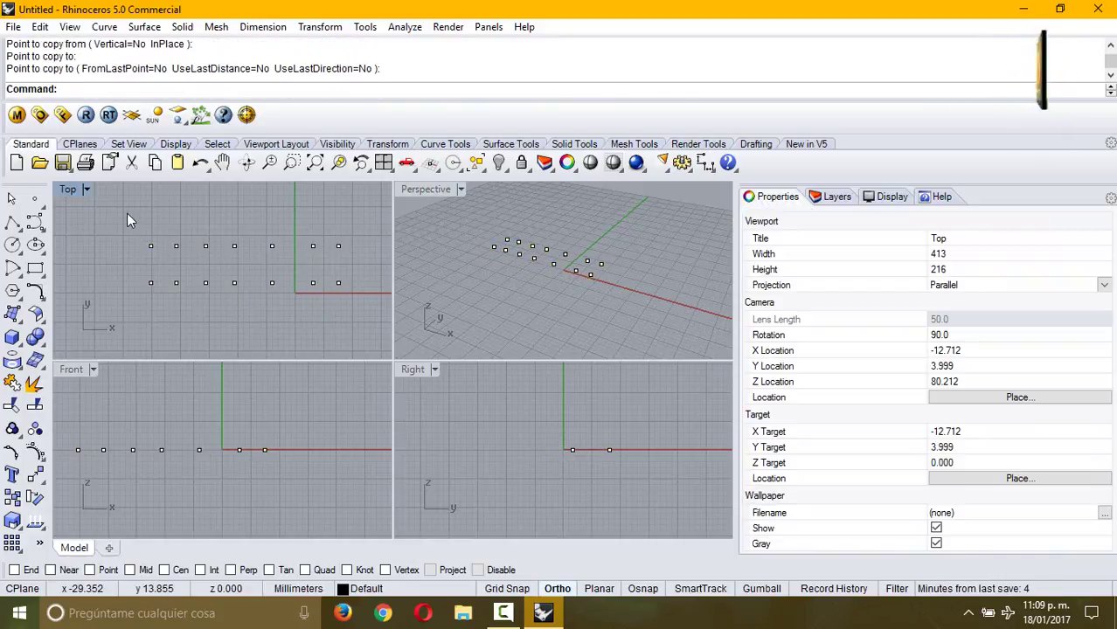
Step: Select all the points in both rows and fit one line through them with Line through Points
drag(149, 269, 368, 268)
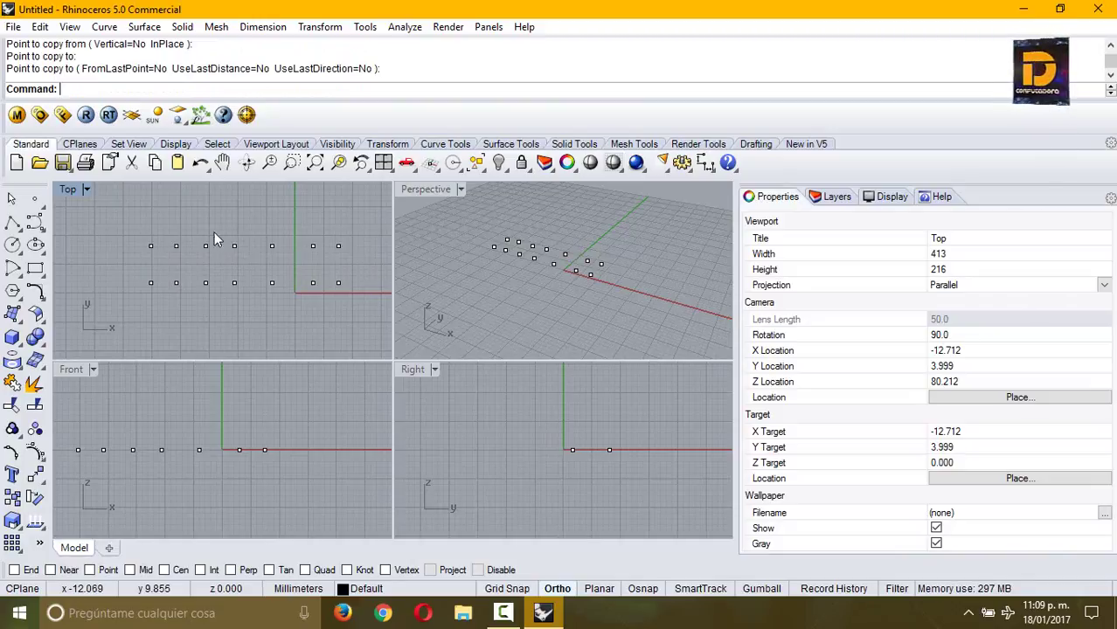
click(21, 229)
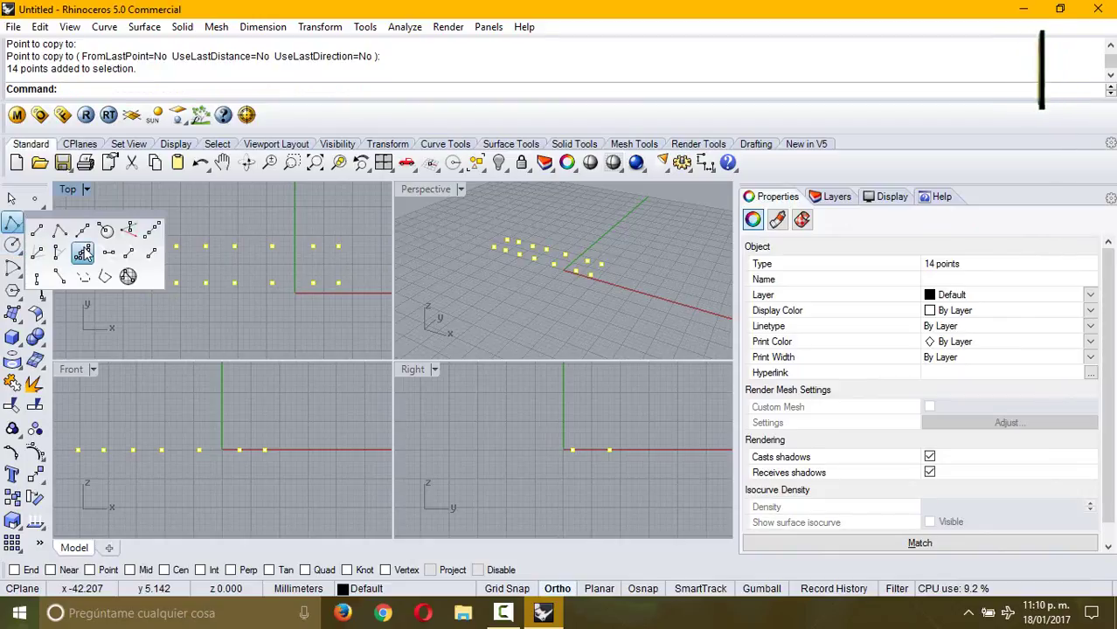
click(82, 251)
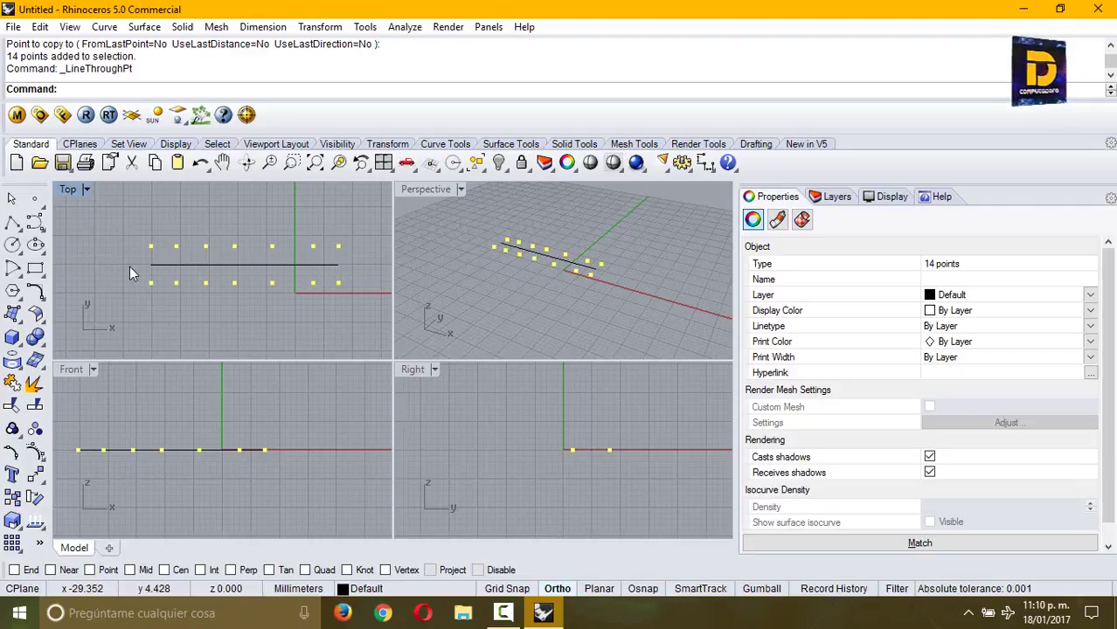
Step: Examine the fitted line's ends and its position between the two rows of points in the Top viewport
scroll(147, 259, up, 2)
scroll(150, 262, up, 3)
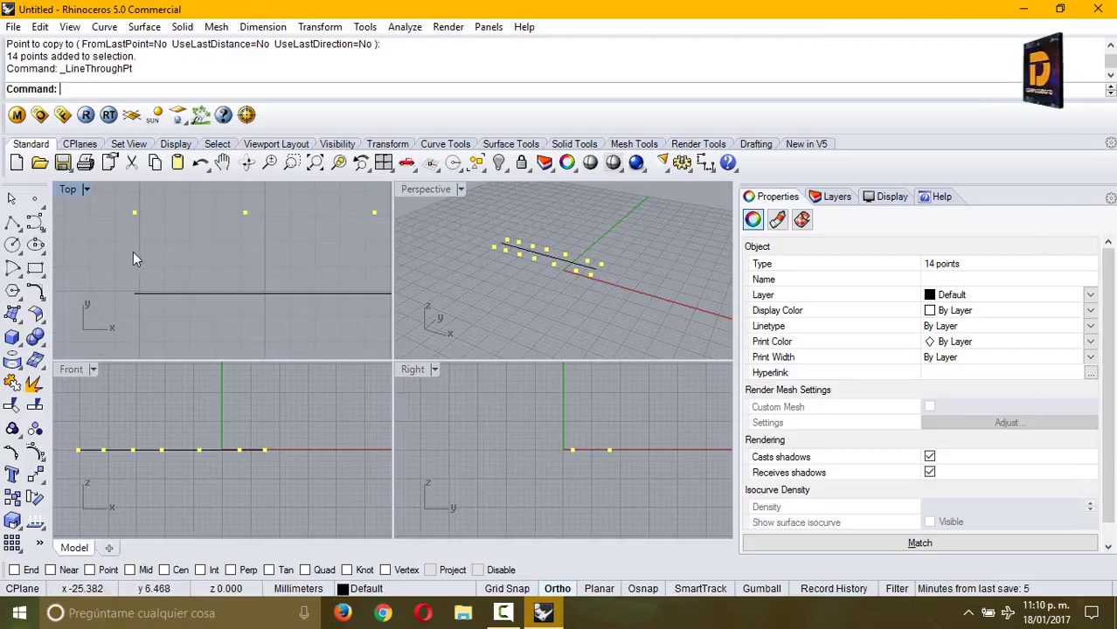
scroll(150, 264, down, 4)
right_drag(251, 272, 185, 267)
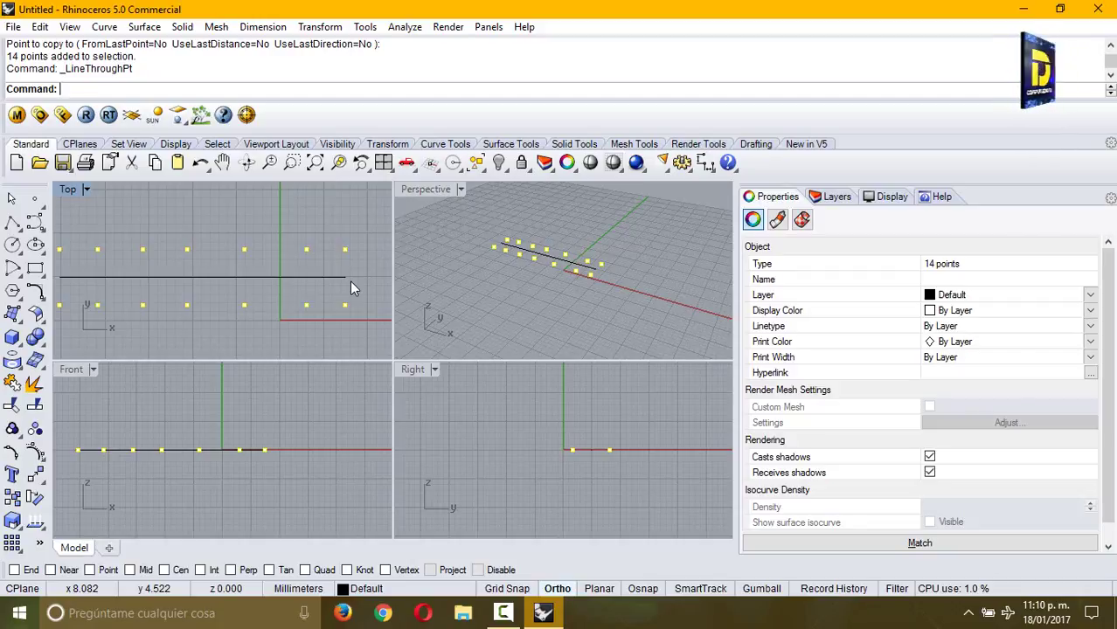
scroll(242, 248, down, 2)
right_drag(242, 244, 243, 270)
click(247, 228)
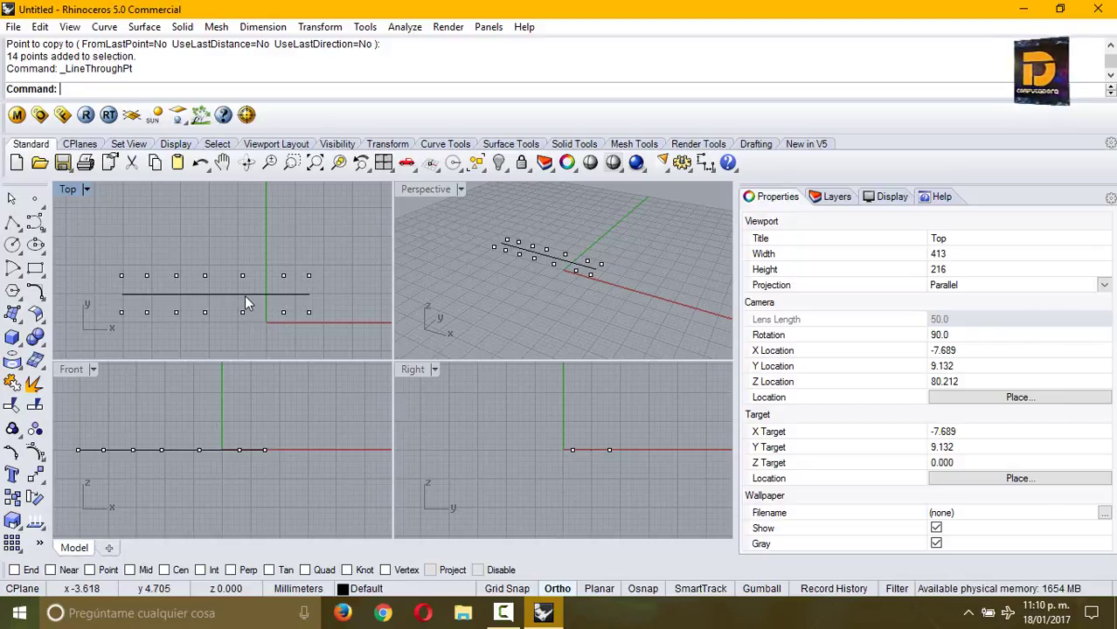
right_drag(246, 294, 261, 271)
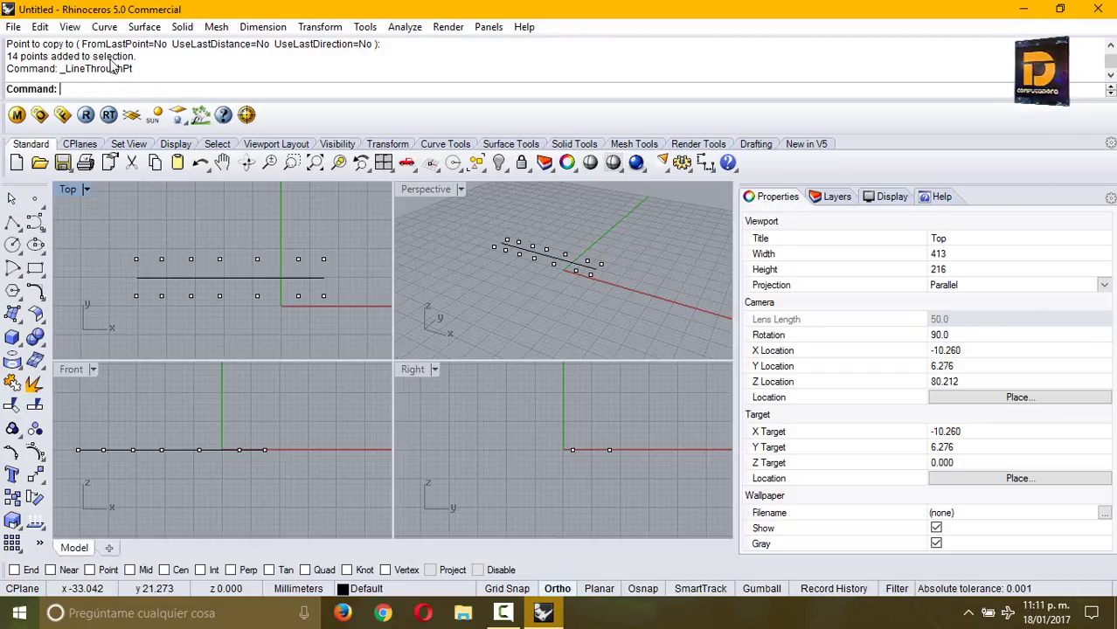
Step: Select the upper row of seven points in the Top viewport
drag(115, 243, 341, 276)
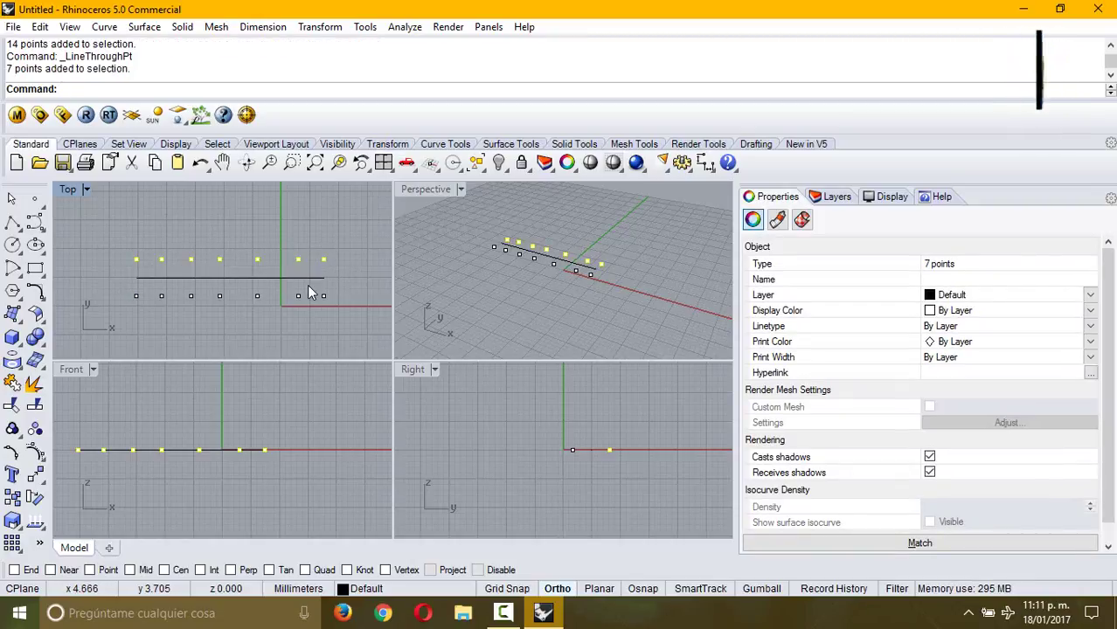